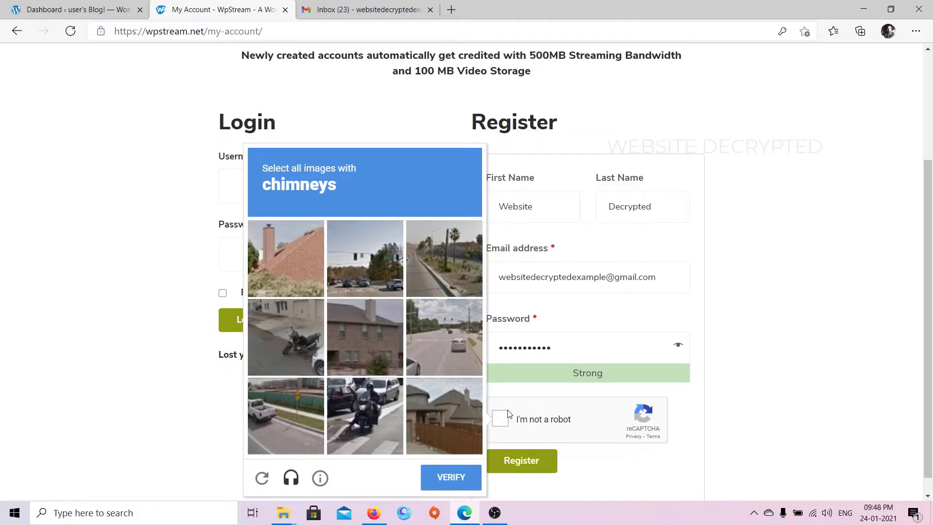
Complete the image verification by selecting all chimney pictures and submit the WpStream account registration
click(447, 411)
click(377, 350)
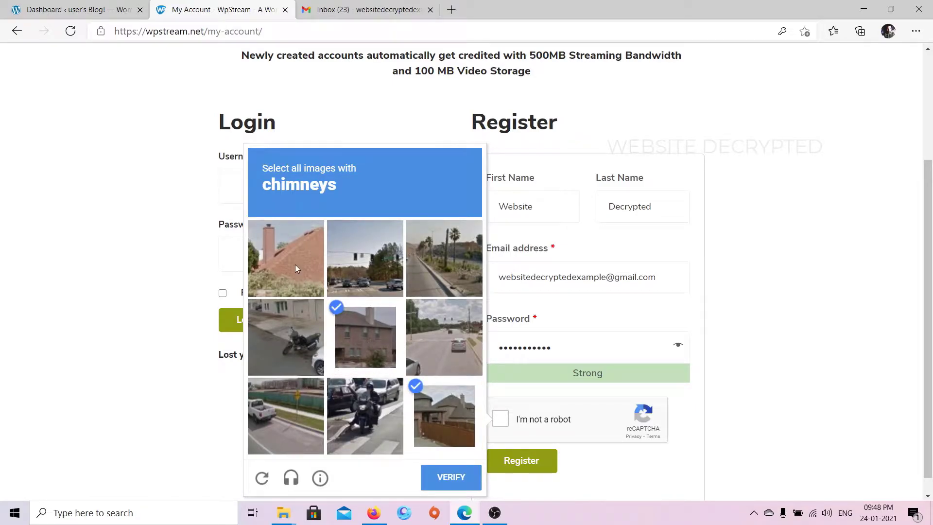
click(297, 266)
click(439, 475)
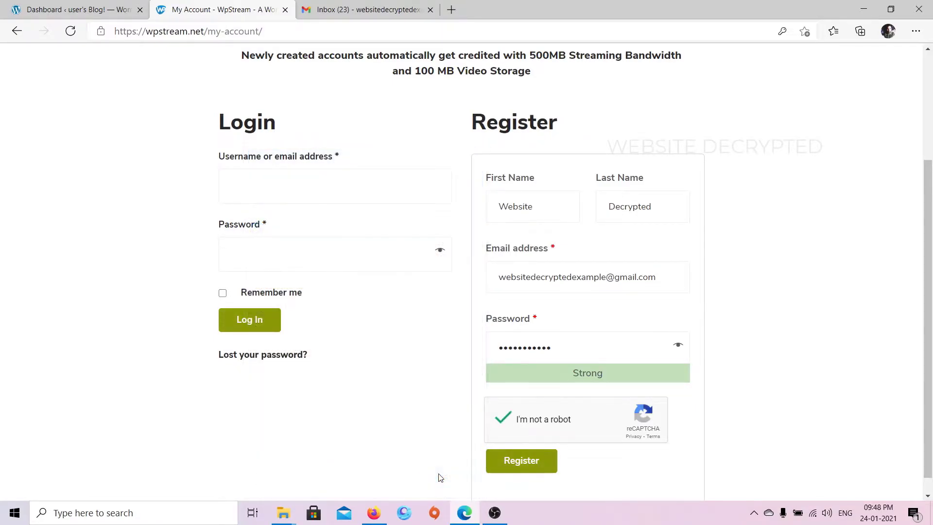
click(508, 462)
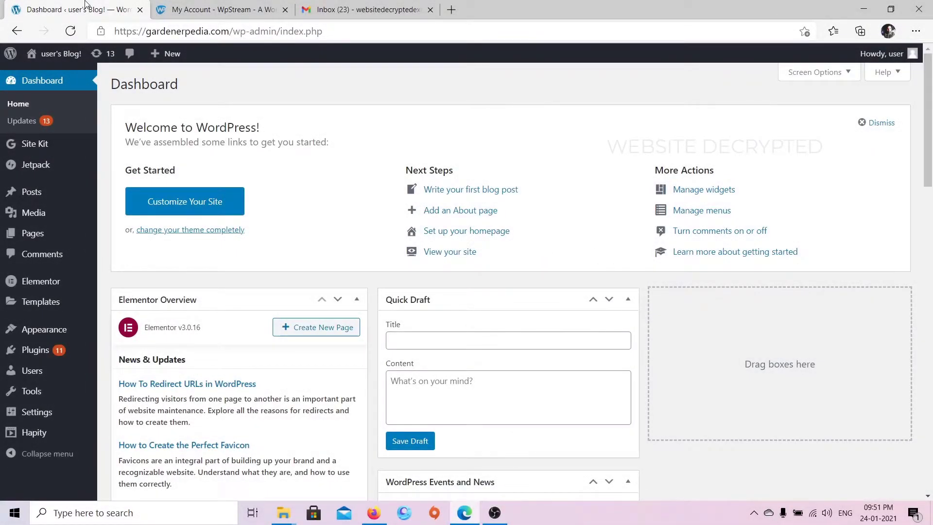
Find the WpStream plugin by searching for "wpstream" in the WordPress dashboard, then install and activate it
mouse_move(56, 351)
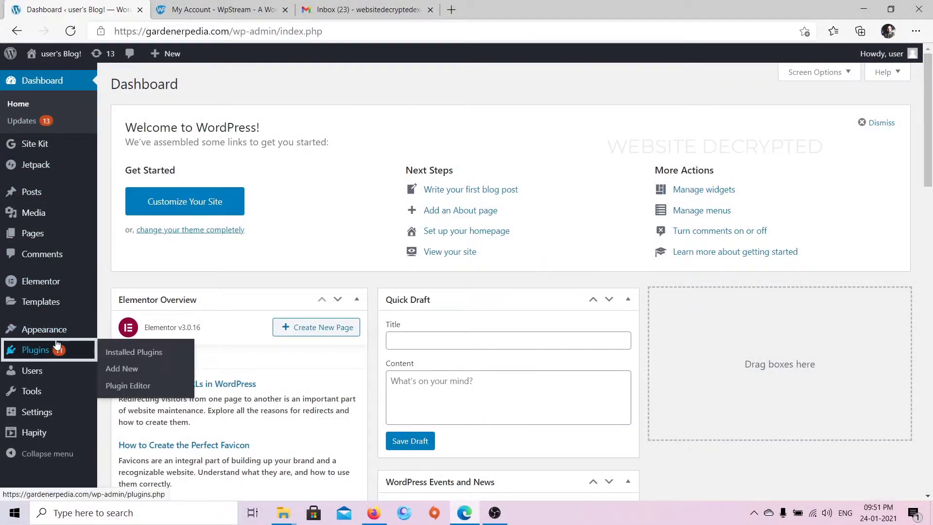
click(110, 368)
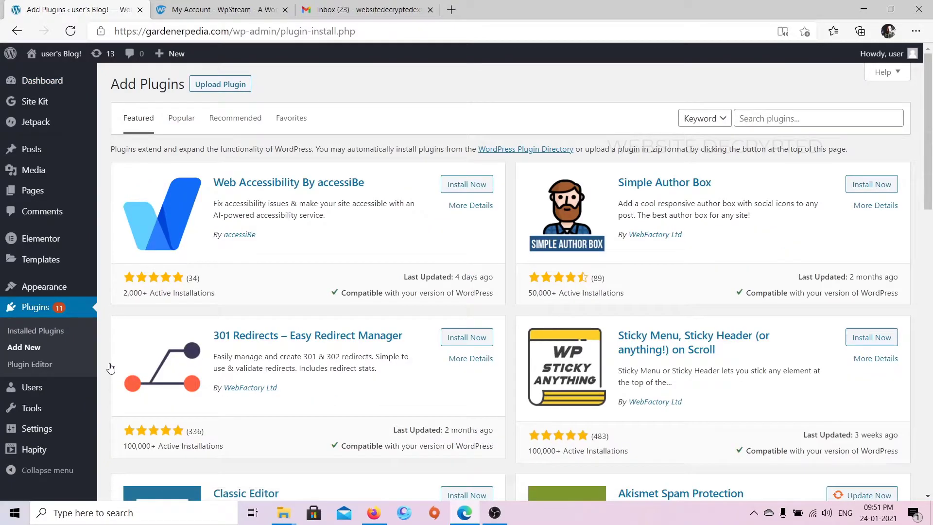
click(788, 120)
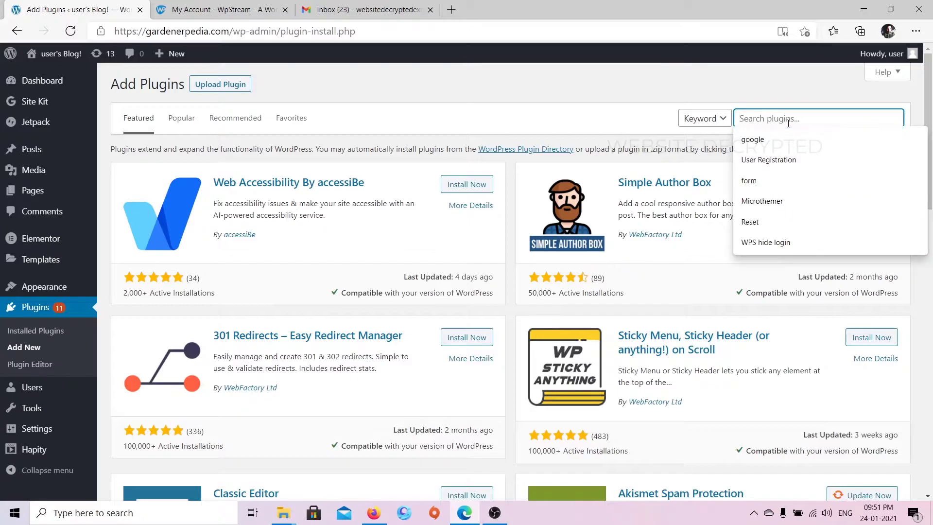
text(wpstream)
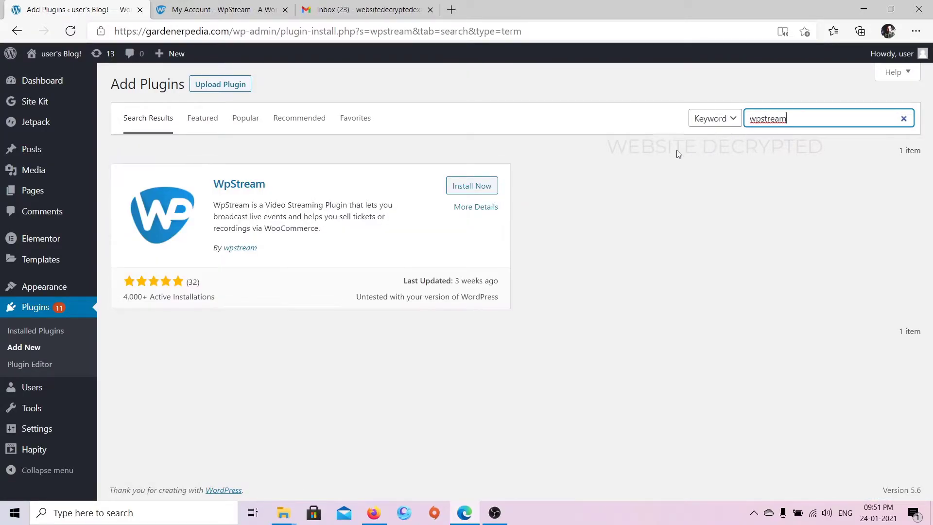
click(482, 185)
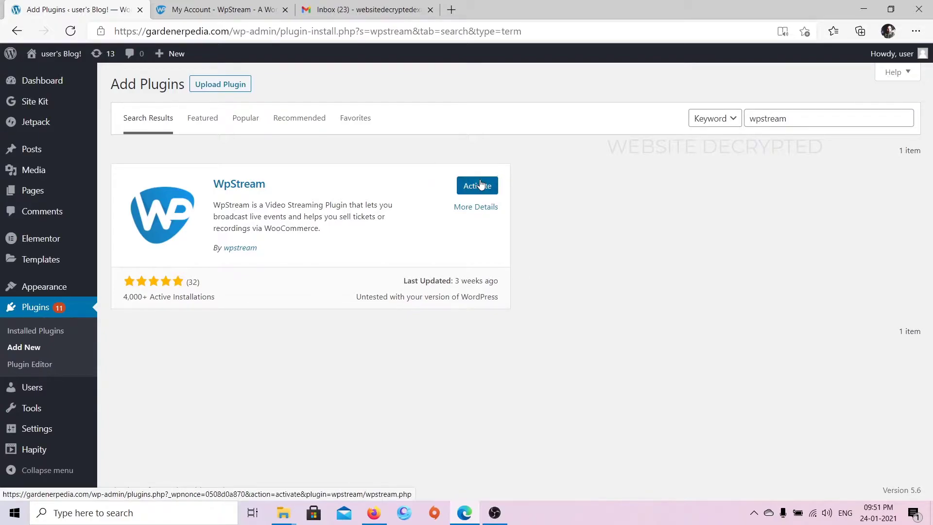
click(480, 185)
Connect the WpStream plugin by replacing the prefilled credentials with the WpStream account's e-mail and password and saving the changes
scroll(125, 433, down, 5)
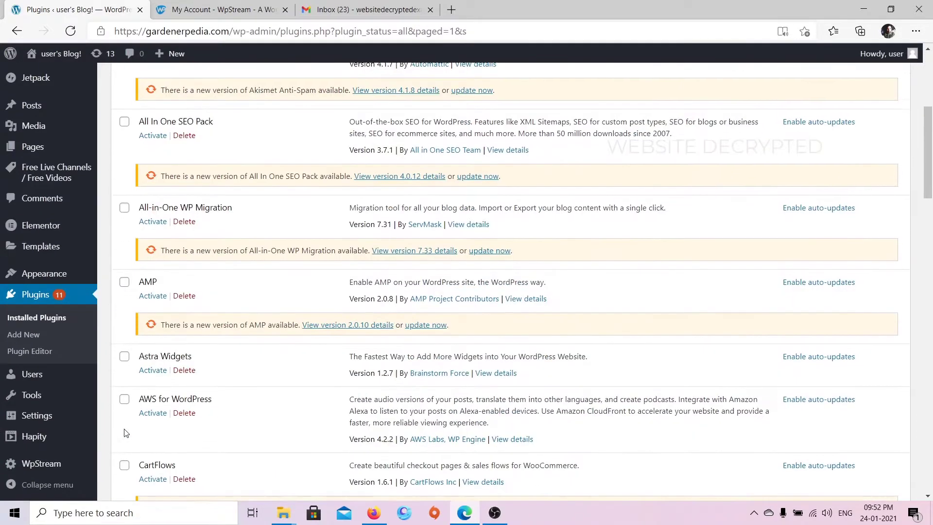
click(65, 469)
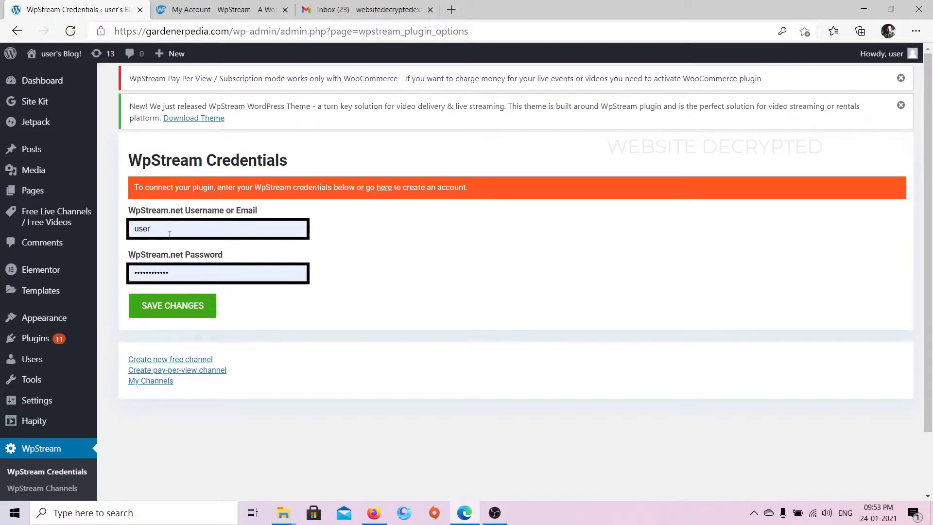
click(173, 227)
key(BackSpace)
key(BackSpace)
key(BackSpace)
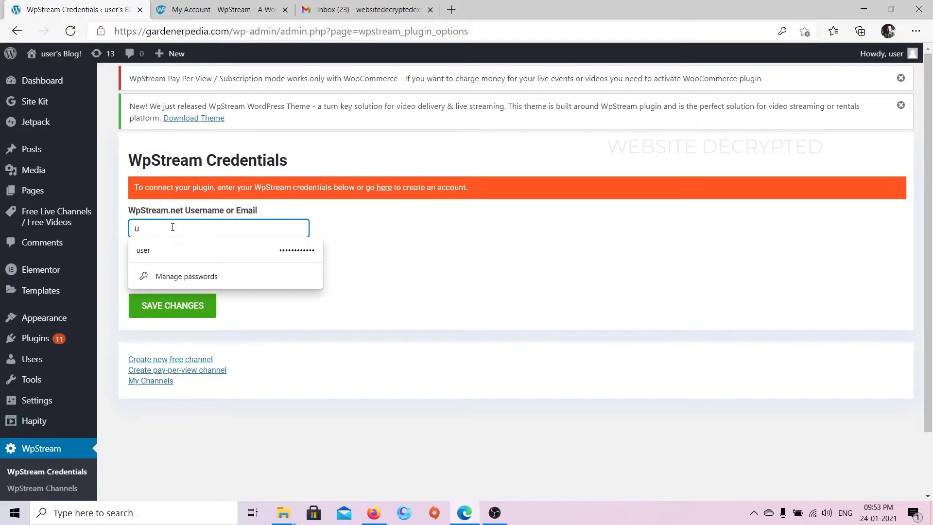
key(ctrl+v)
key(Tab)
key(BackSpace)
text(••)
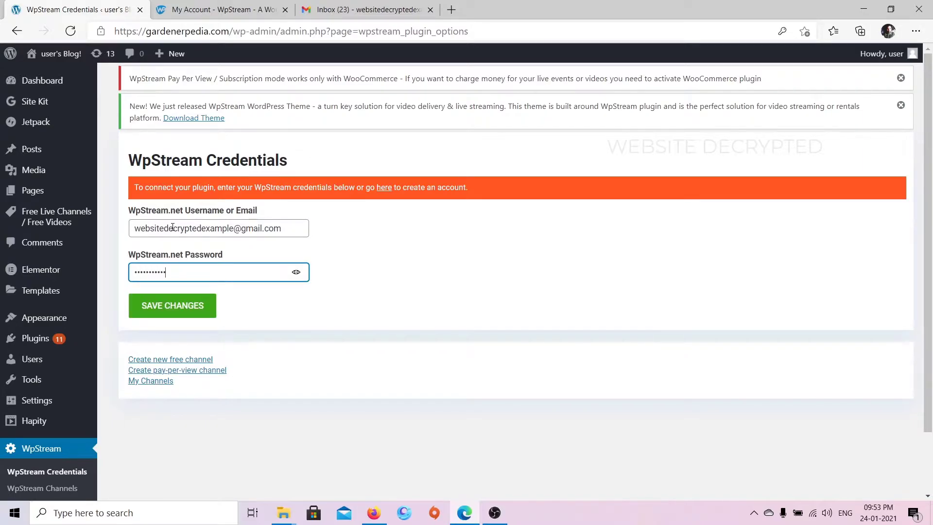
click(175, 305)
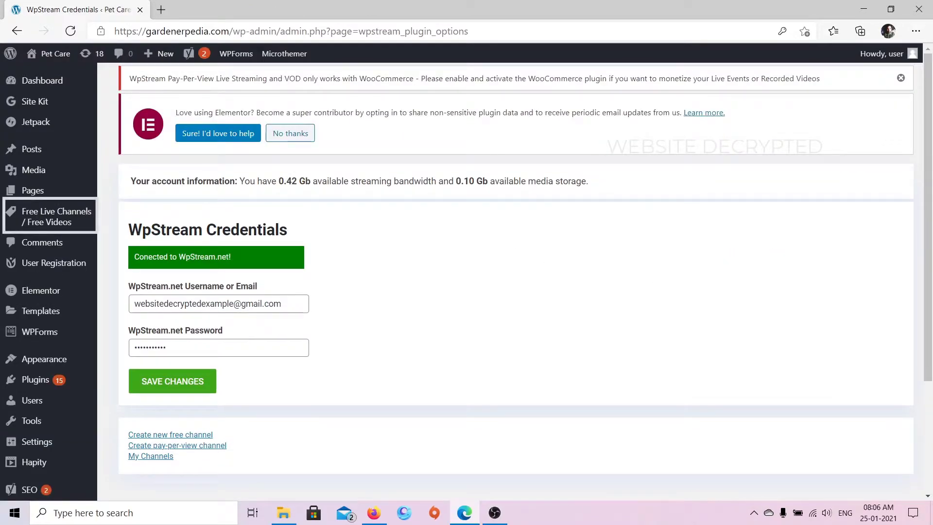
Create and publish a new free live channel titled "Our first live stream"
mouse_move(79, 225)
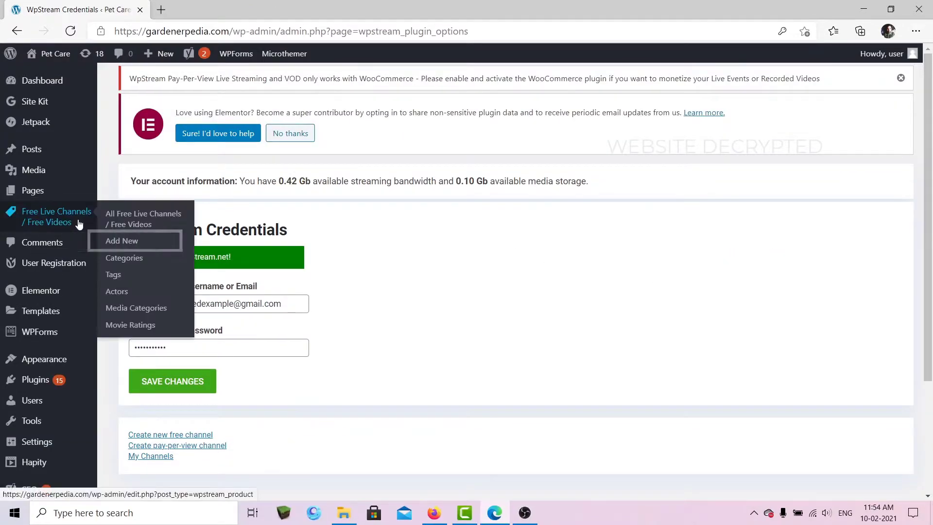
click(103, 240)
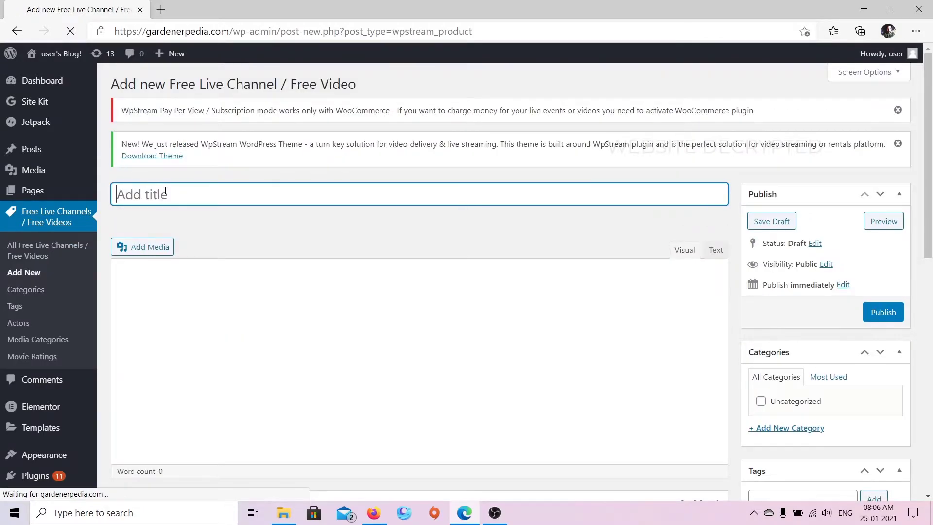
text(Our first live stream)
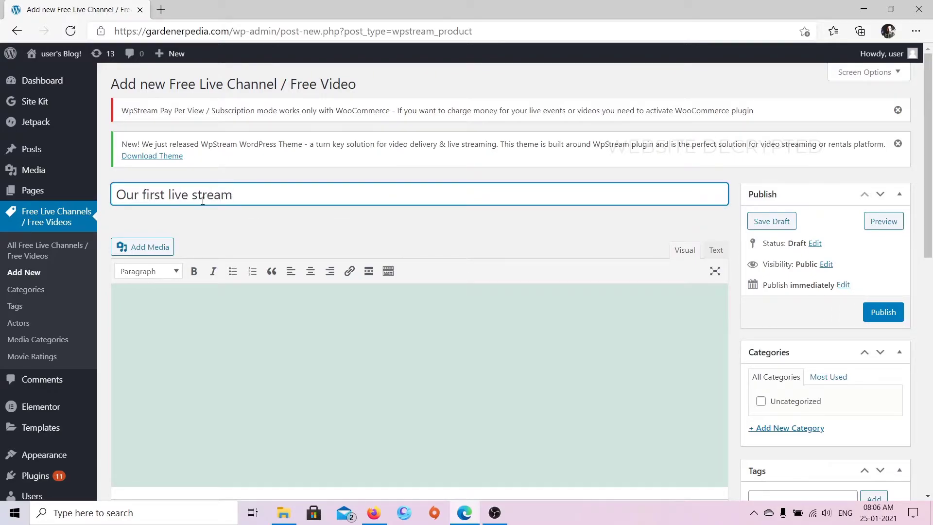
click(876, 312)
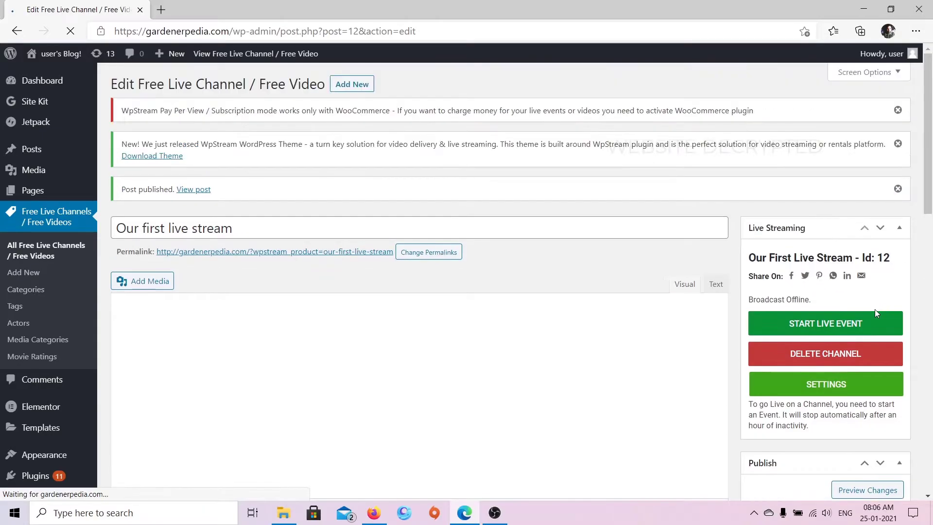
Open the published channel post in a separate browser tab and look over the whole page with its video player
right_click(203, 190)
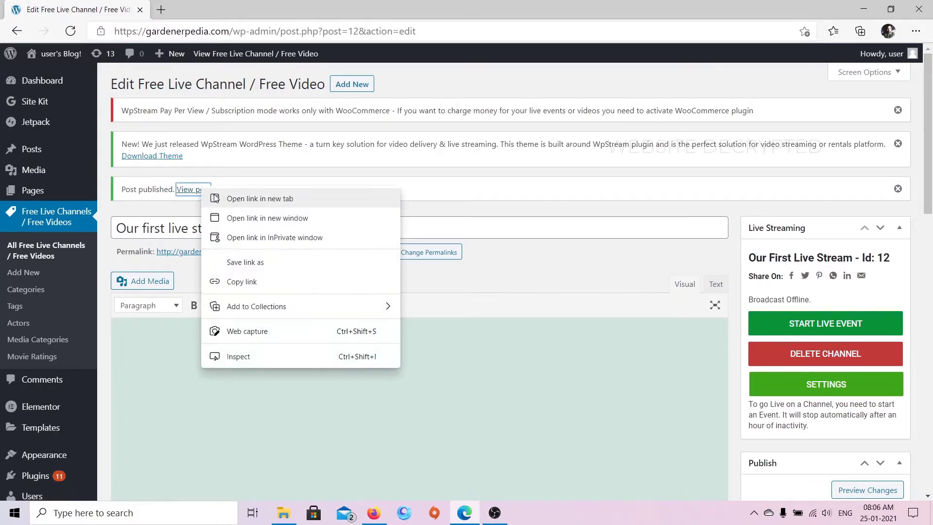
click(232, 199)
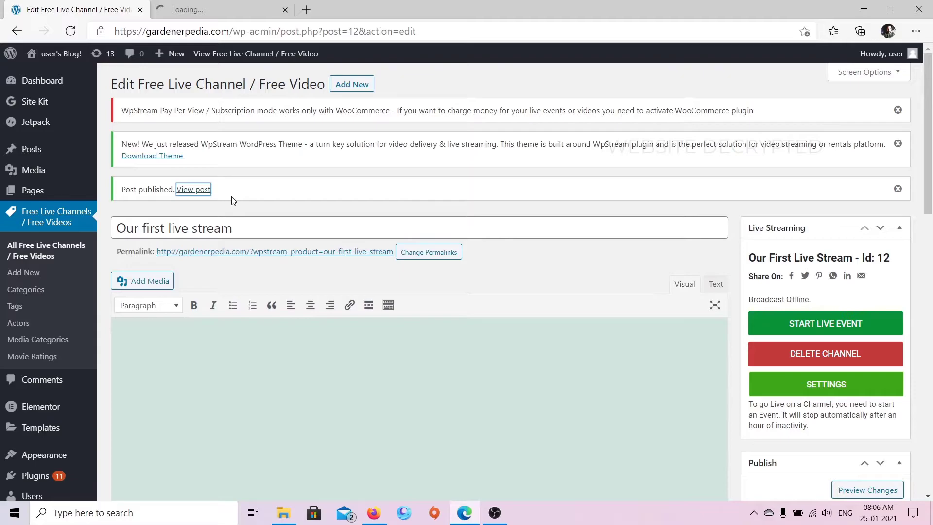
click(218, 15)
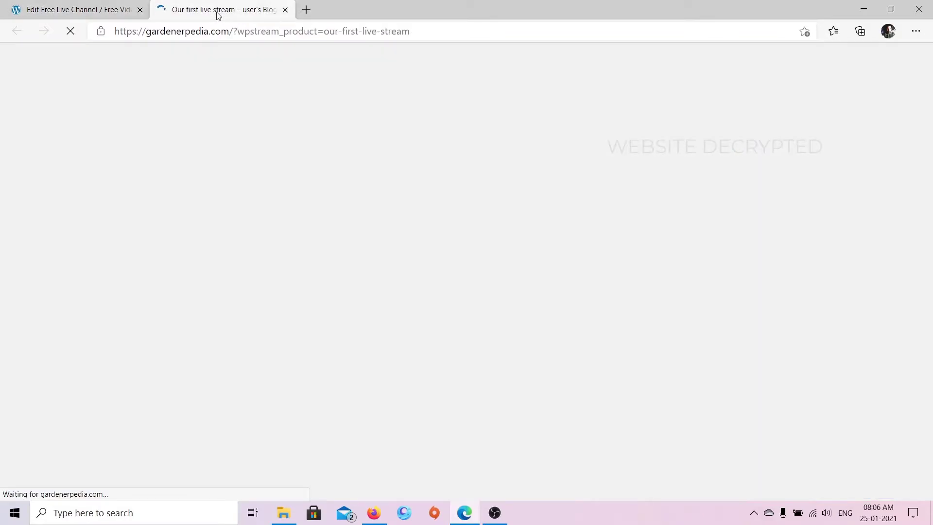
scroll(209, 190, down, 5)
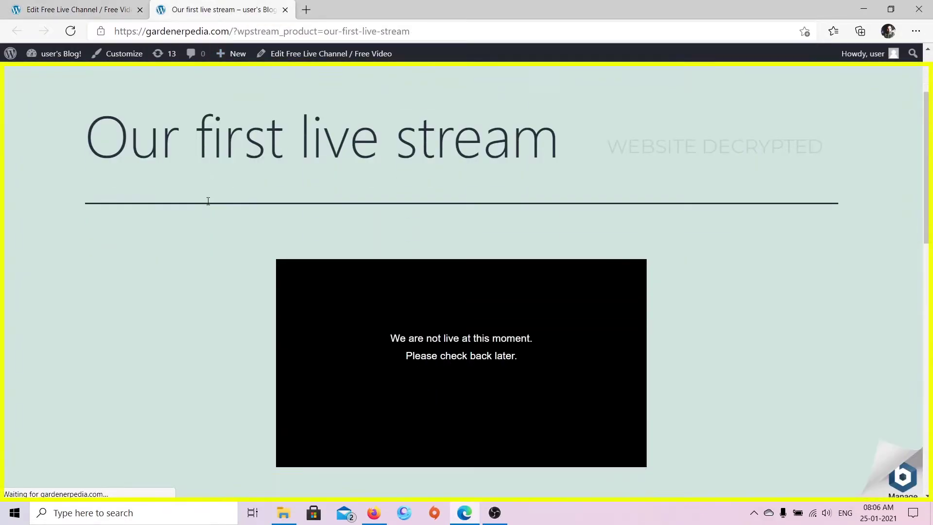
scroll(208, 202, down, 10)
scroll(208, 202, up, 13)
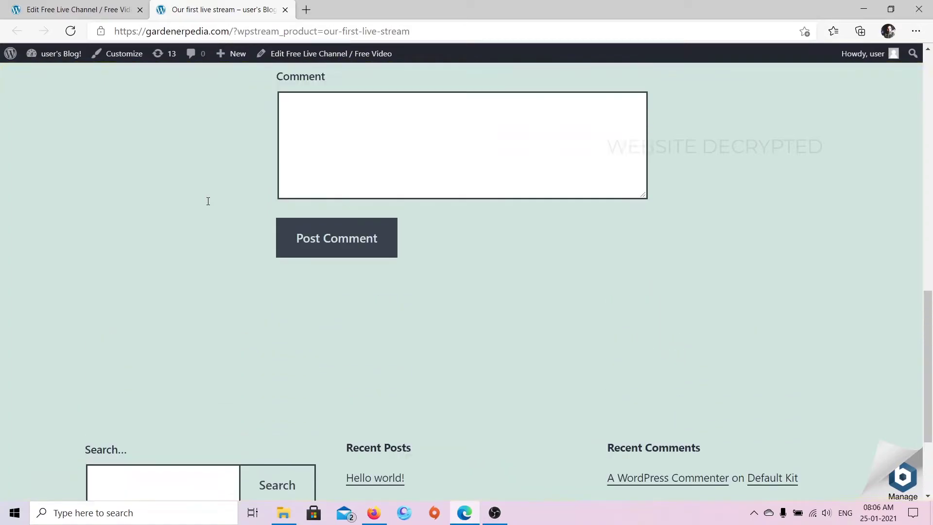
scroll(208, 201, up, 2)
scroll(208, 203, down, 2)
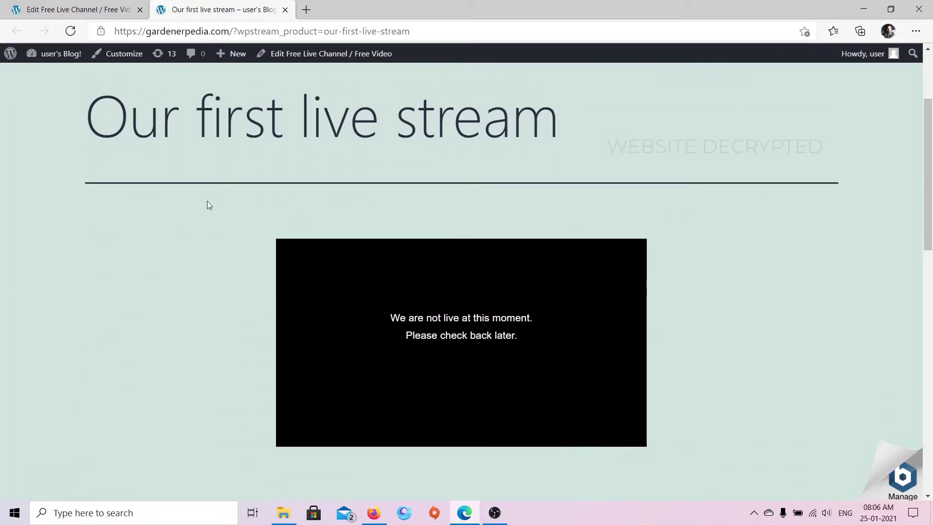
Start the live event from the channel's edit page and choose to go live with an external broadcaster
click(113, 13)
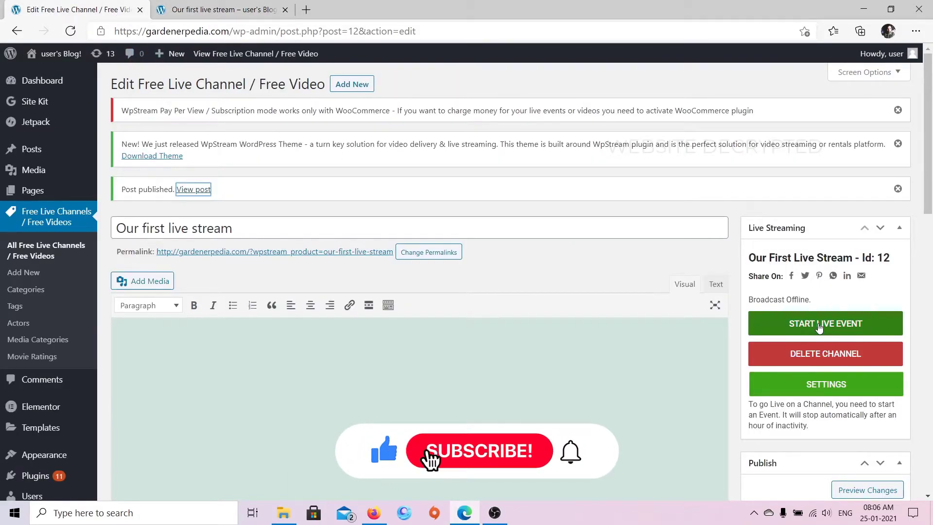
click(807, 324)
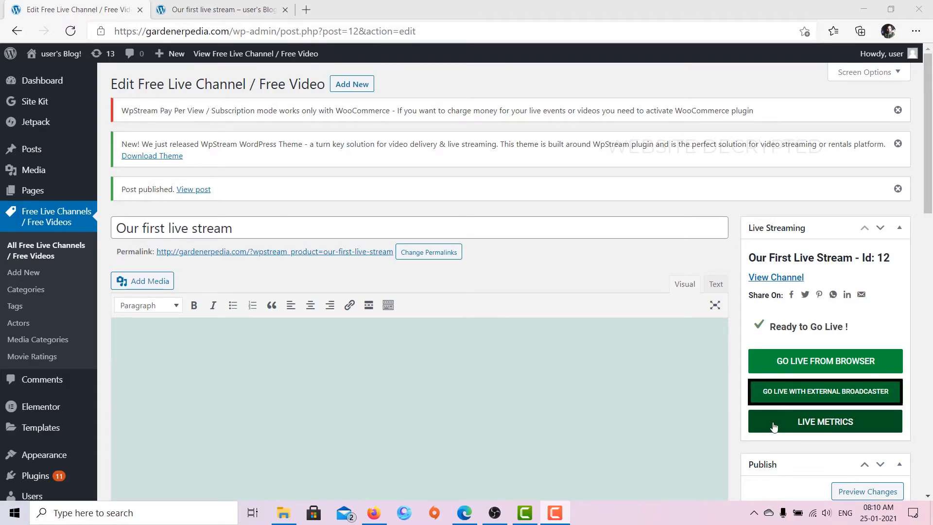
click(805, 387)
scroll(805, 387, down, 1)
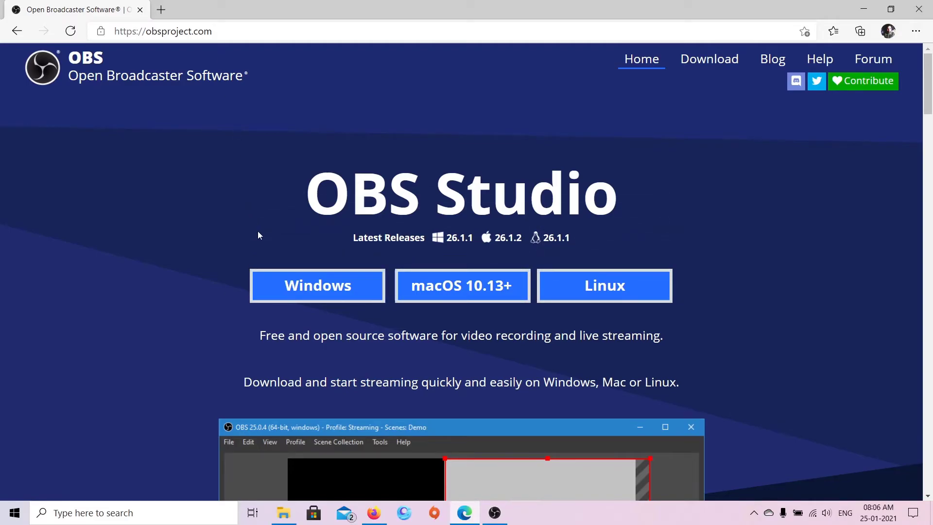
Download OBS Studio for Windows from the OBS website and open the Stream settings in OBS
click(290, 285)
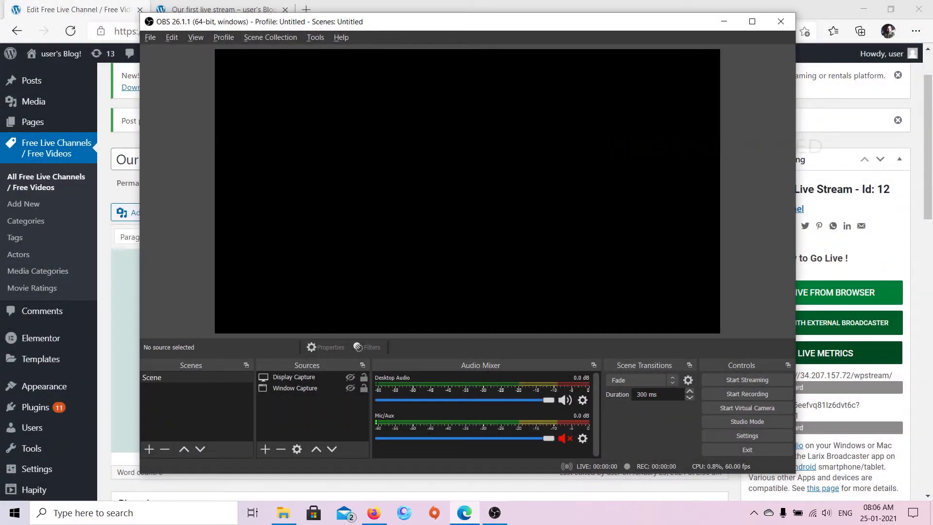
click(151, 38)
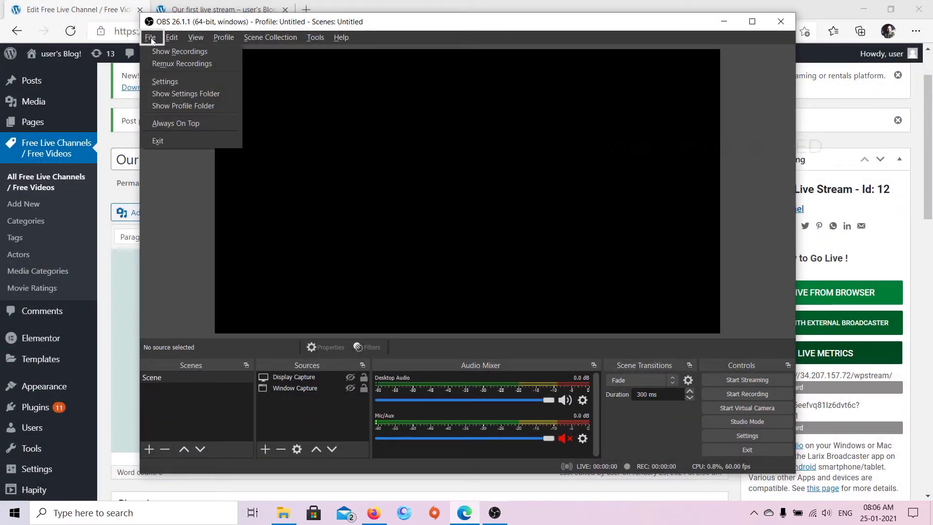
click(161, 79)
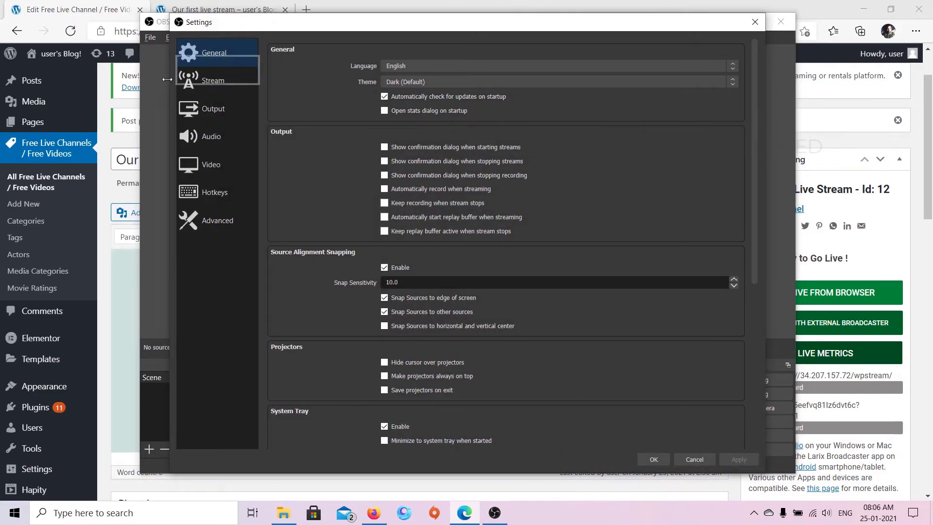
click(186, 80)
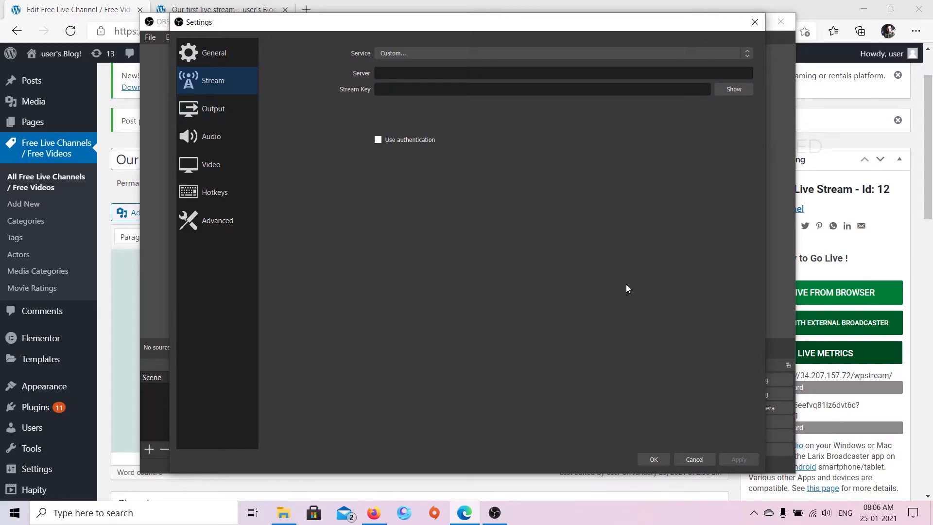
Copy the server address rtmp://34.207.157.72/wpstream/ and the stream key from the channel page into the OBS Stream settings and save them
click(866, 378)
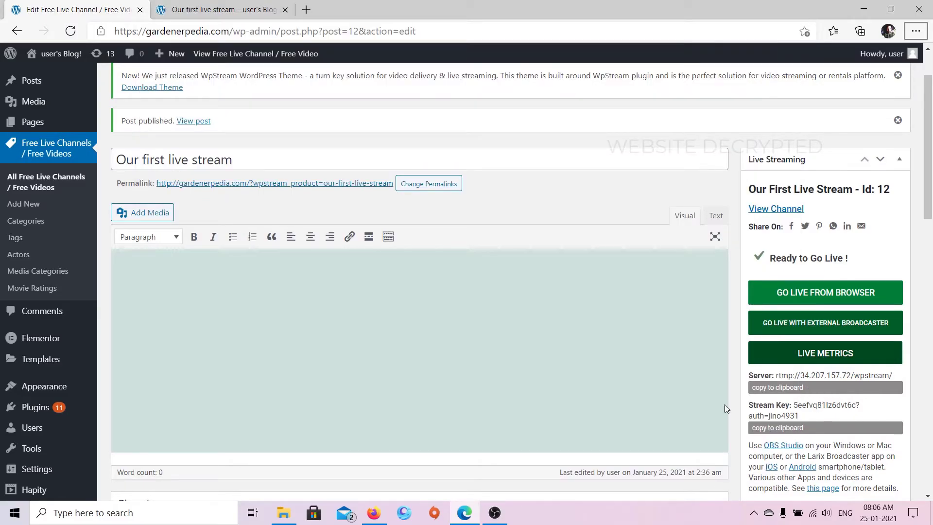
key(alt+Tab)
text(rtmp://34.207.157.72/wpstream/)
key(alt+Tab)
click(786, 428)
key(alt+Tab)
key(ctrl+v)
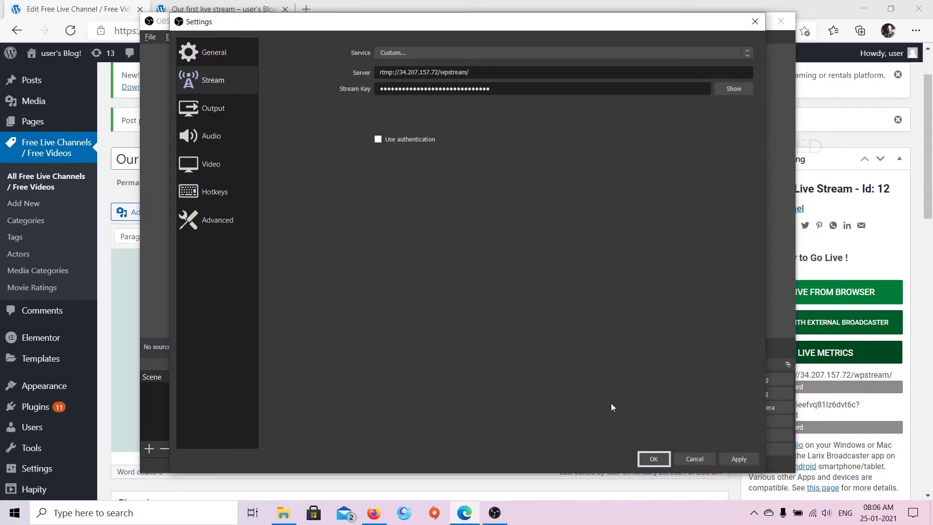
click(654, 459)
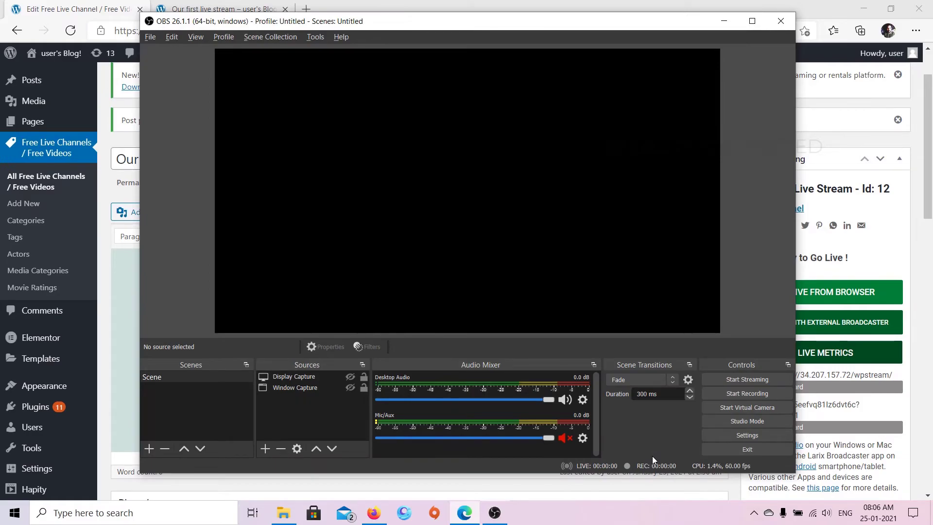
Start streaming in OBS with the Display Capture source shown, and switch to the browser to view the live channel page
click(713, 377)
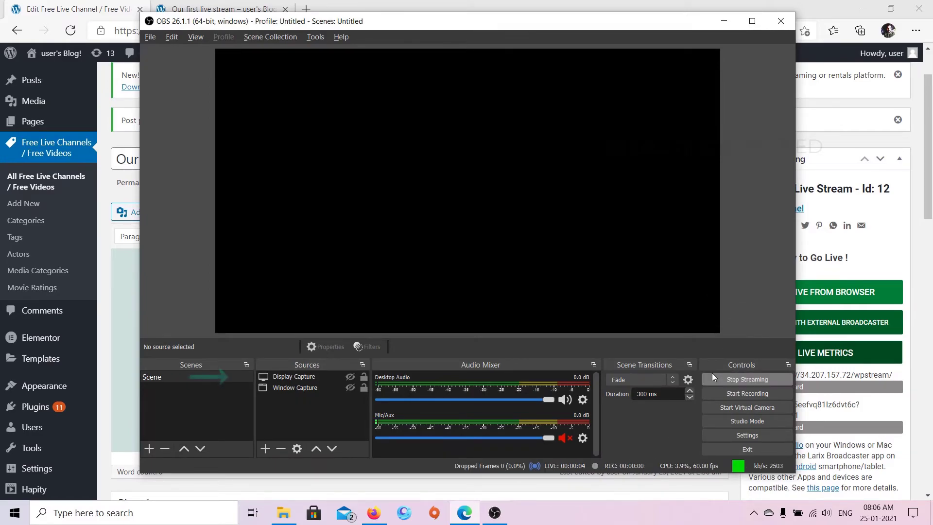
click(350, 377)
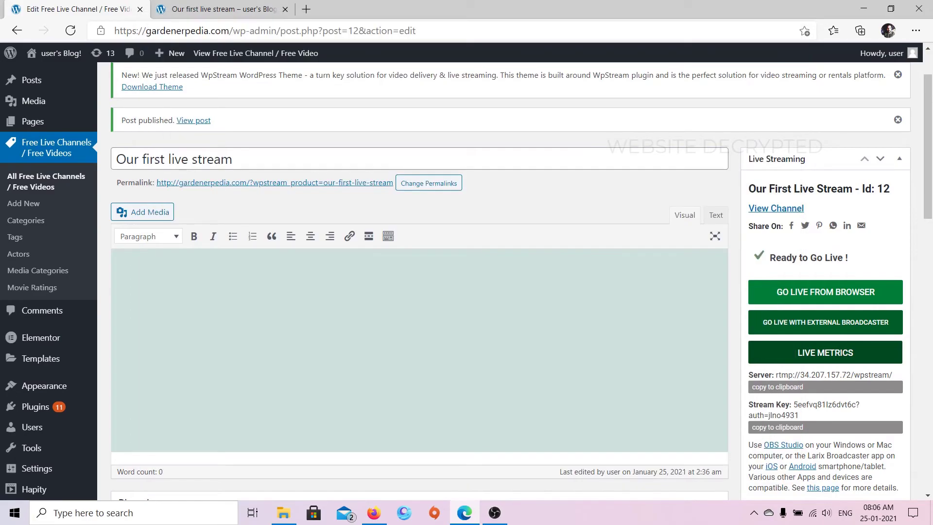
click(234, 10)
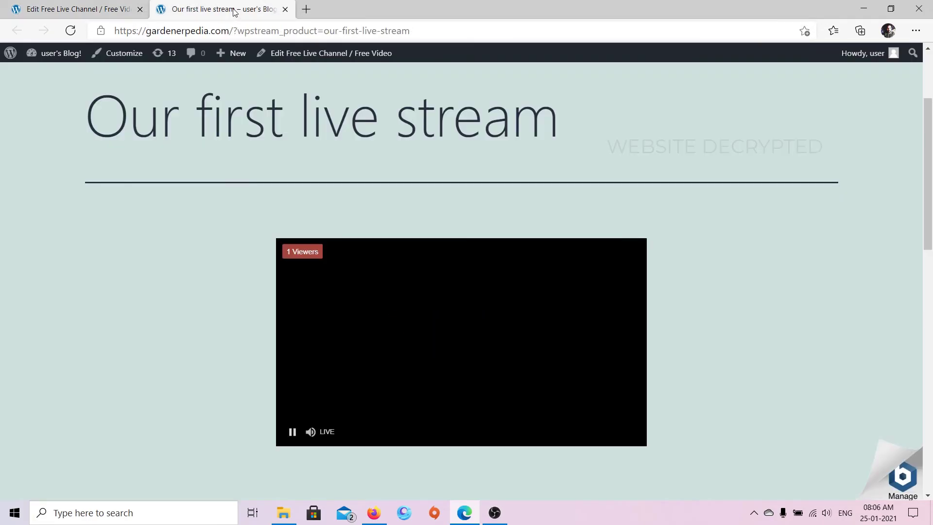